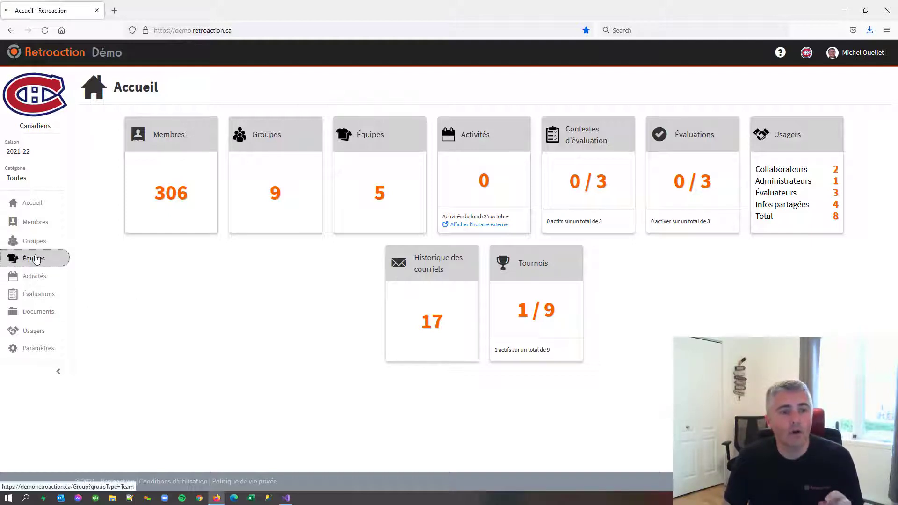
Step: Open the Canadiens team and view its list of activities
{"action": "left_click", "coordinate": [35, 258]}
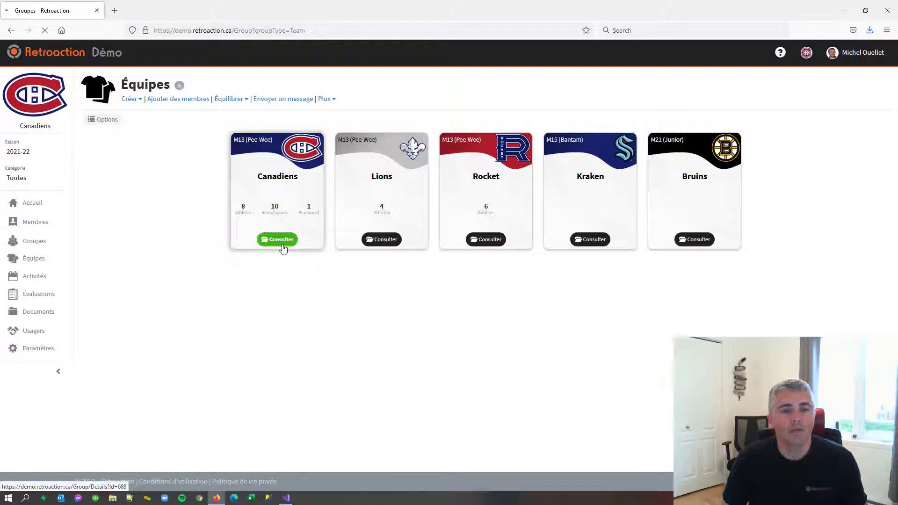
{"action": "left_click", "coordinate": [282, 240]}
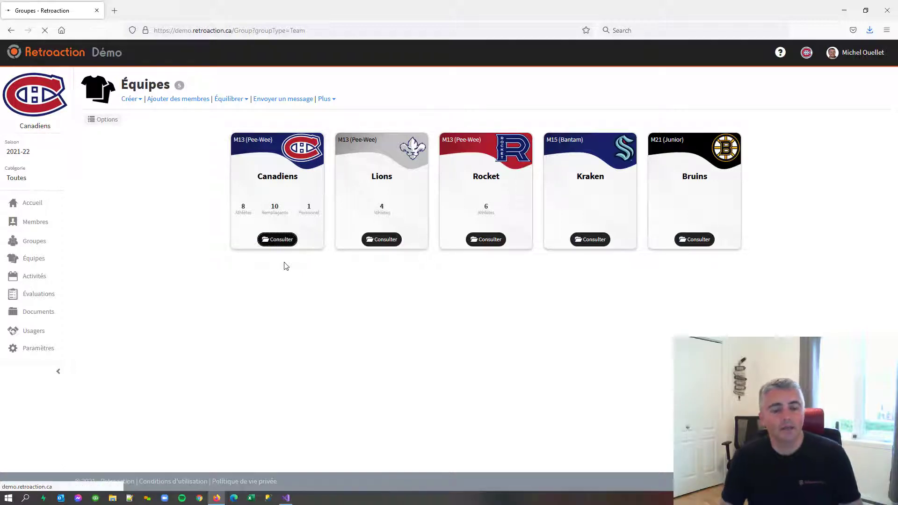
{"action": "left_click", "coordinate": [301, 158]}
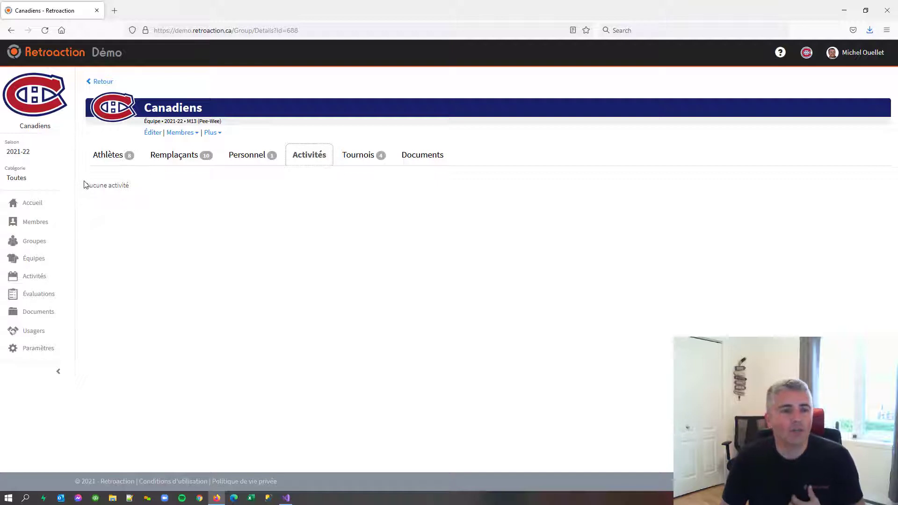
Step: Start a new activity from the activities list and set its type to Pratique
{"action": "left_click", "coordinate": [36, 279]}
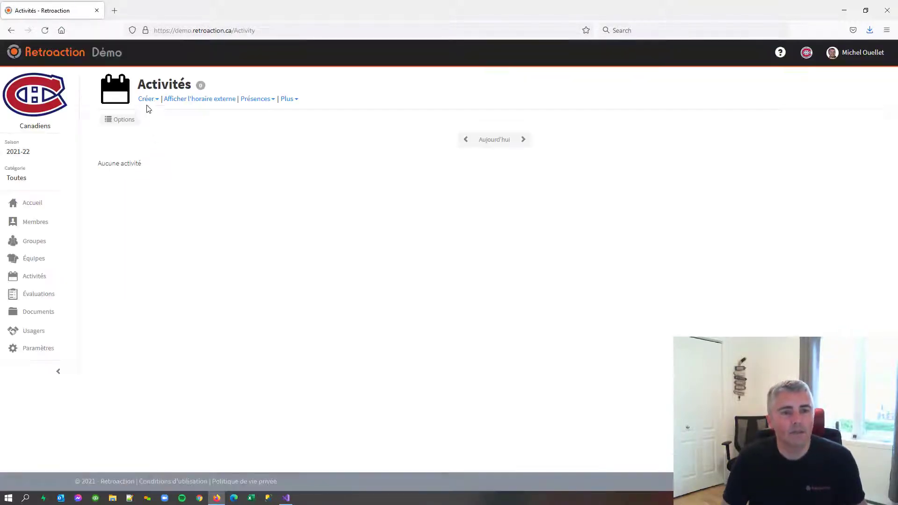
{"action": "left_click", "coordinate": [147, 100]}
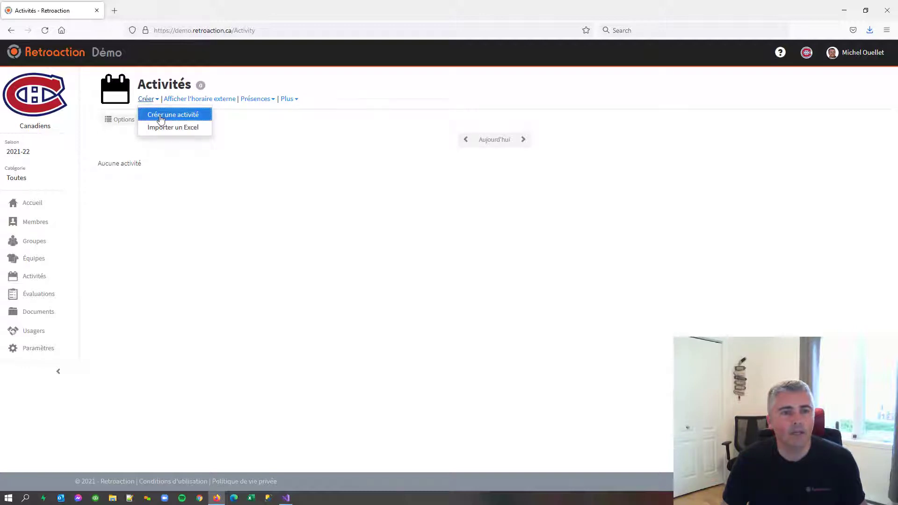
{"action": "left_click", "coordinate": [162, 115]}
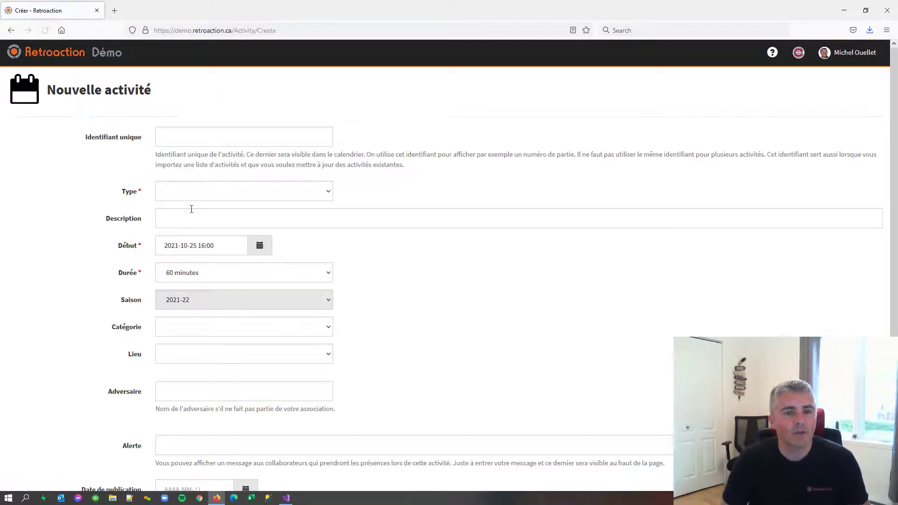
{"action": "left_click", "coordinate": [187, 193]}
{"action": "left_click", "coordinate": [195, 253]}
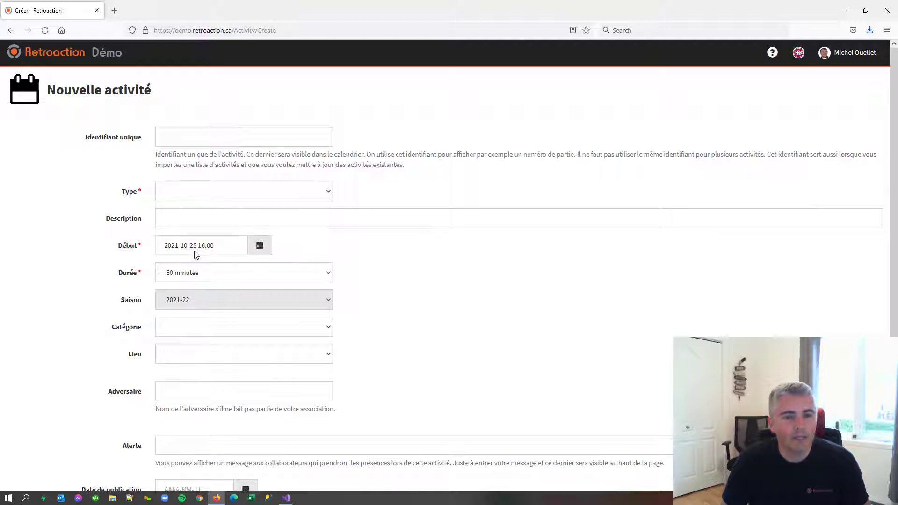
{"action": "left_click", "coordinate": [265, 245]}
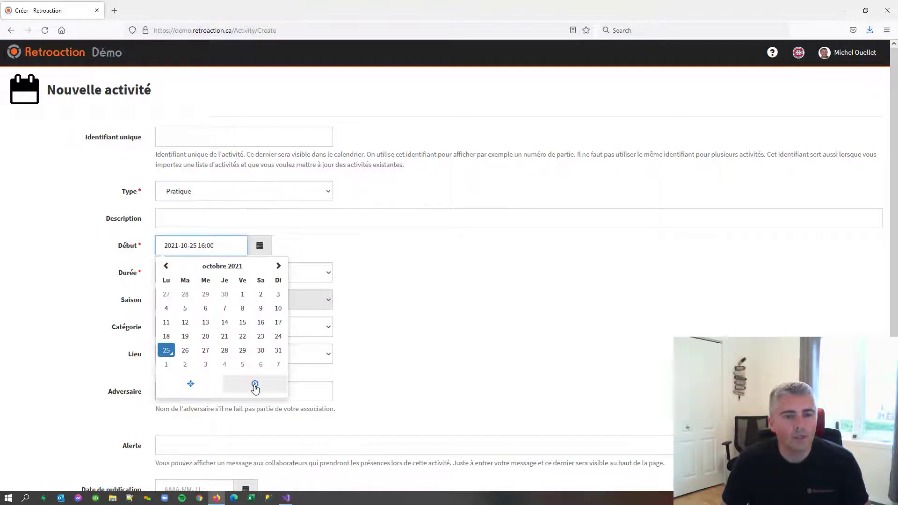
{"action": "left_click", "coordinate": [254, 380]}
{"action": "left_click", "coordinate": [181, 330]}
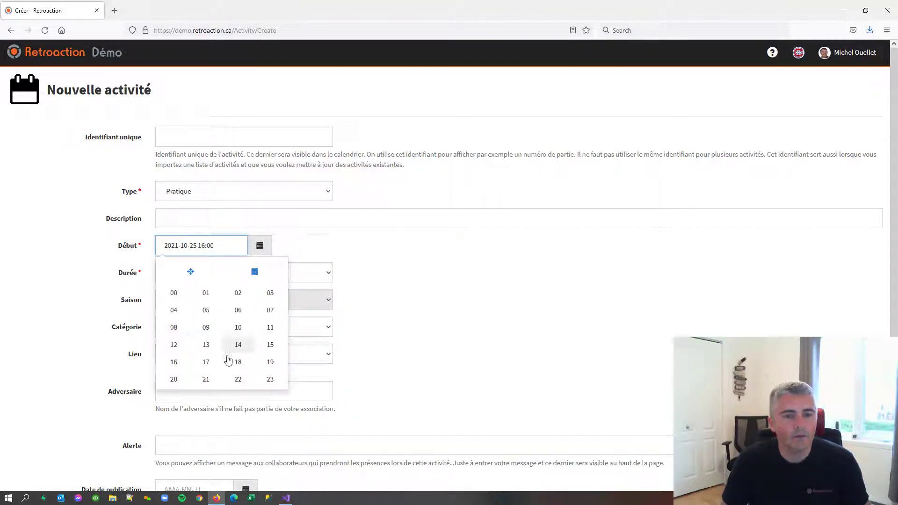
{"action": "left_click", "coordinate": [270, 361]}
{"action": "left_click", "coordinate": [263, 326]}
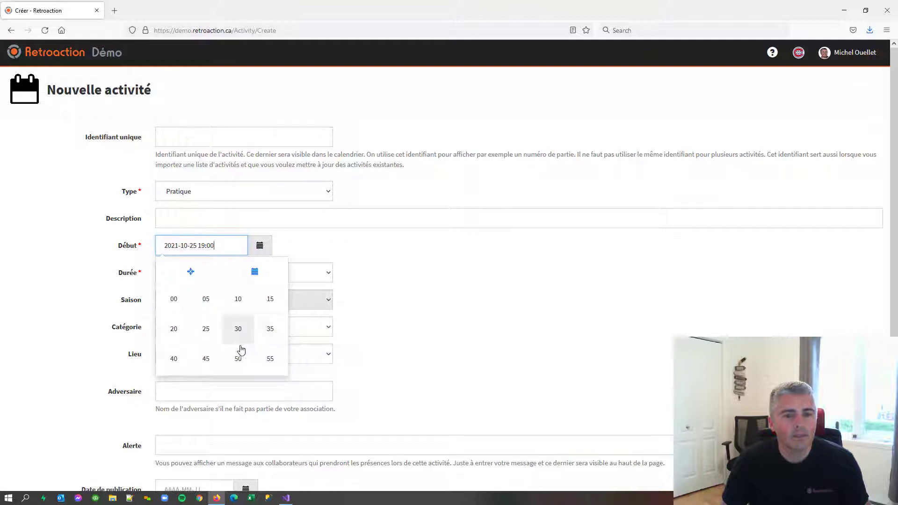
{"action": "left_click", "coordinate": [238, 329]}
{"action": "left_click", "coordinate": [358, 316]}
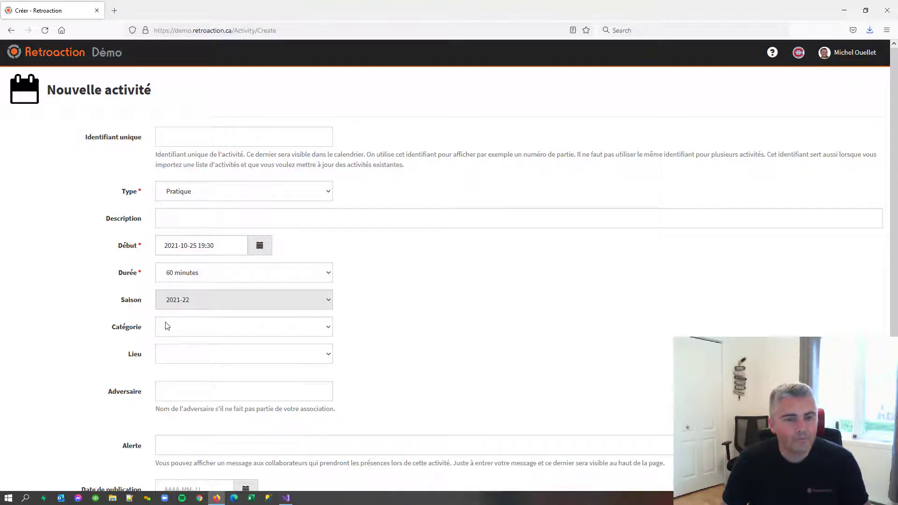
{"action": "left_click", "coordinate": [187, 275]}
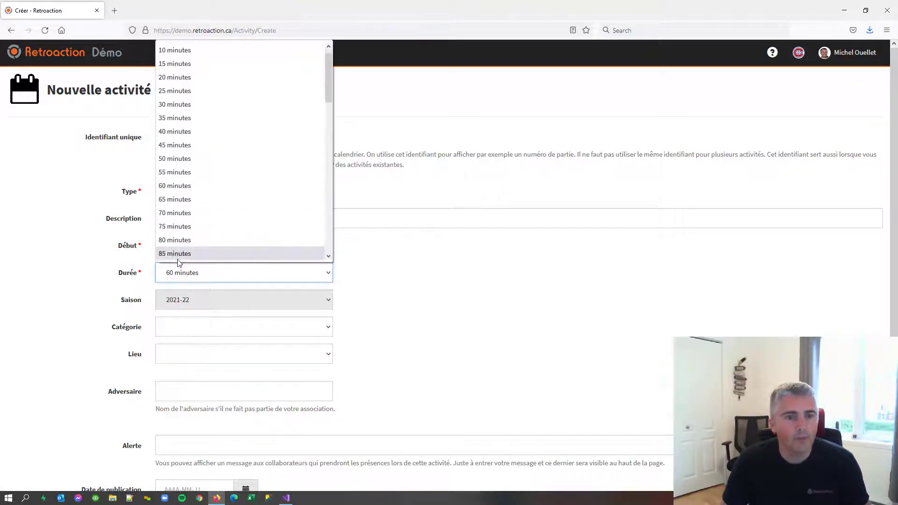
{"action": "left_click", "coordinate": [177, 255]}
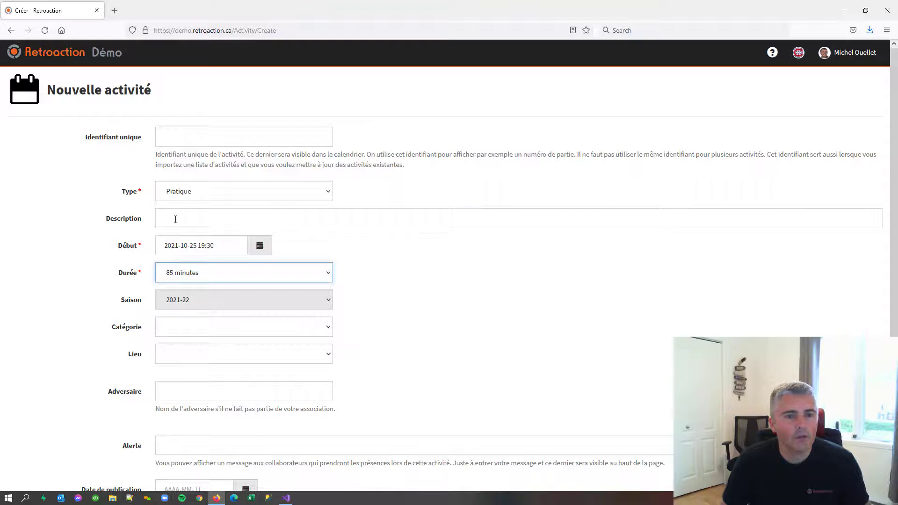
Step: Assign the category M13 (Pee-Wee) and the location Centre Bell, and create the activity
{"action": "left_click", "coordinate": [177, 326]}
{"action": "left_click", "coordinate": [188, 401]}
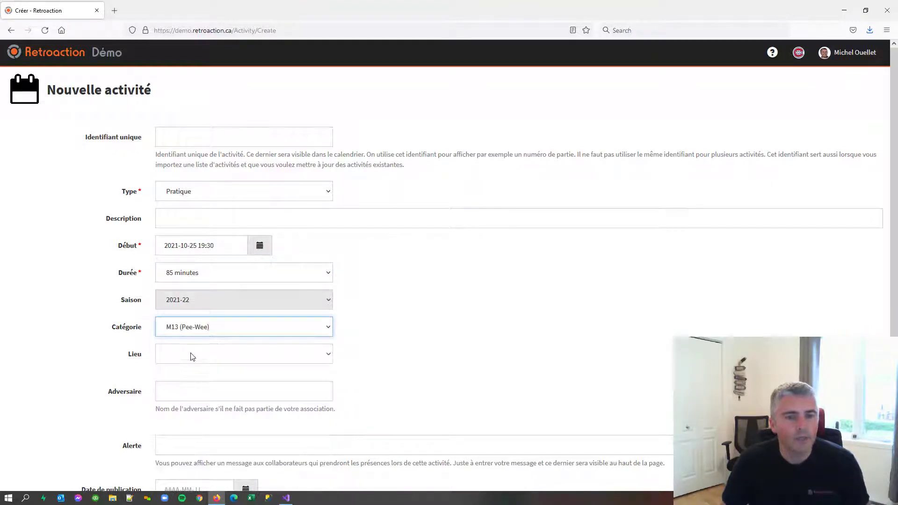
{"action": "left_click", "coordinate": [191, 356]}
{"action": "left_click", "coordinate": [186, 386]}
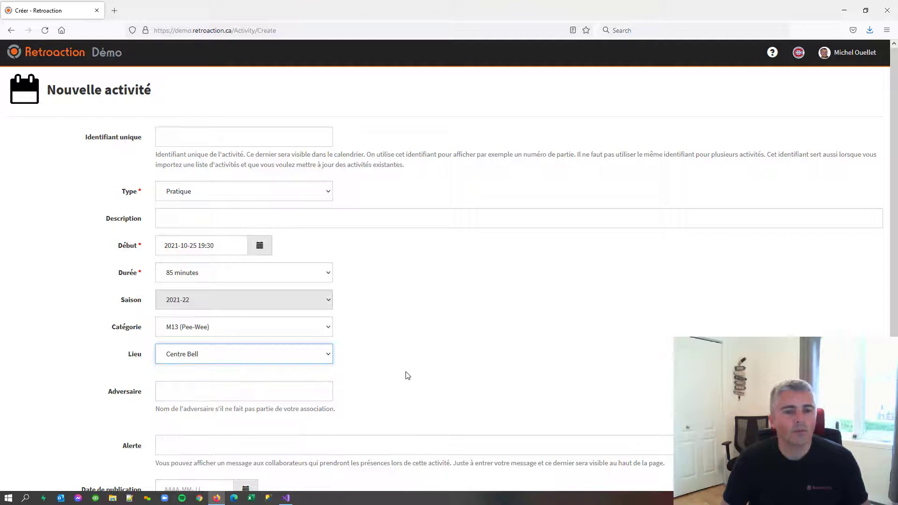
{"action": "scroll", "coordinate": [409, 368], "scroll_direction": "down", "scroll_amount": 3}
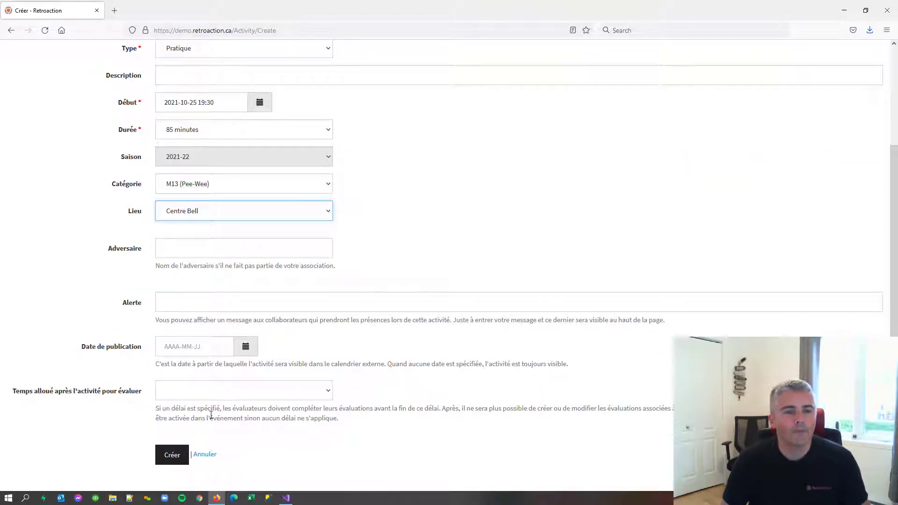
{"action": "left_click", "coordinate": [170, 454]}
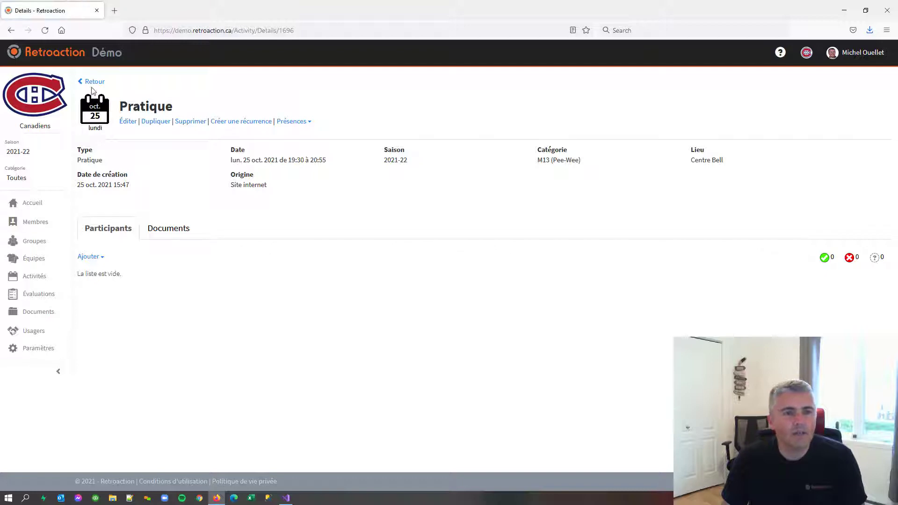
Step: Open the new practice from the activities list and add the Canadiens team as participants
{"action": "left_click", "coordinate": [93, 81]}
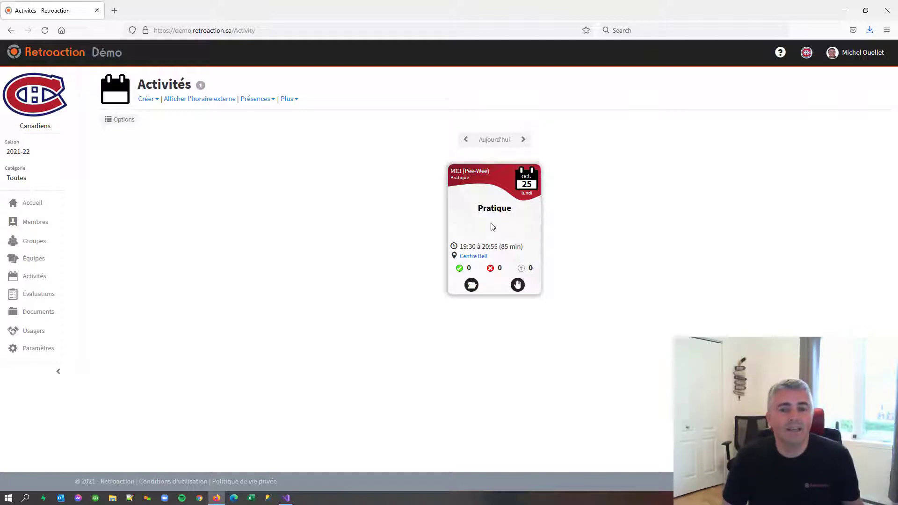
{"action": "left_click", "coordinate": [472, 285]}
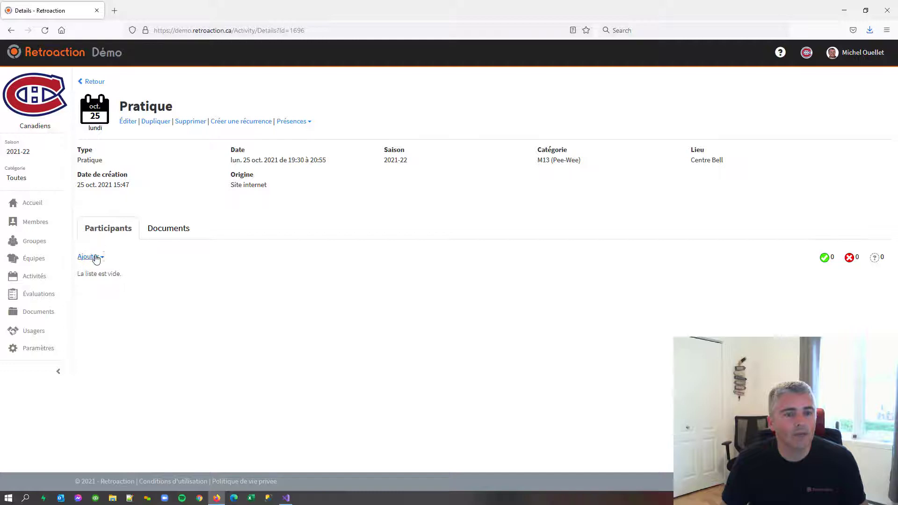
{"action": "left_click", "coordinate": [96, 259]}
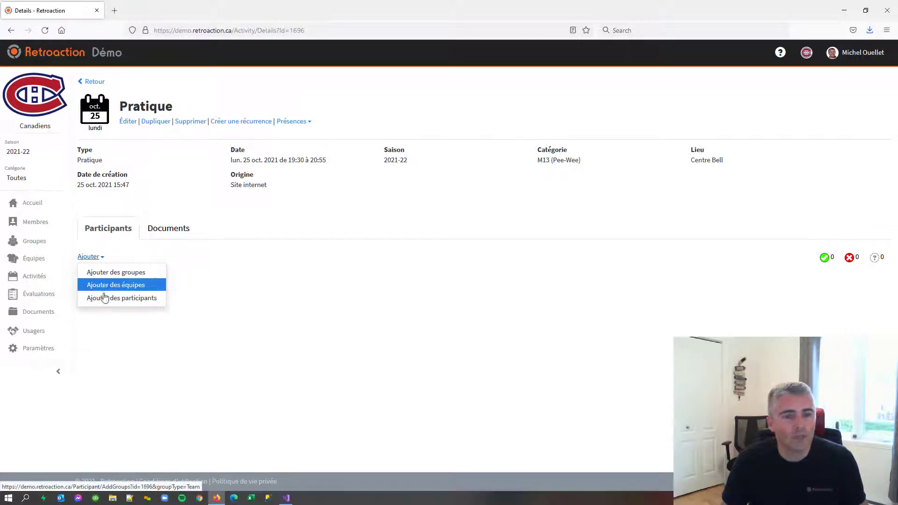
{"action": "left_click", "coordinate": [103, 287]}
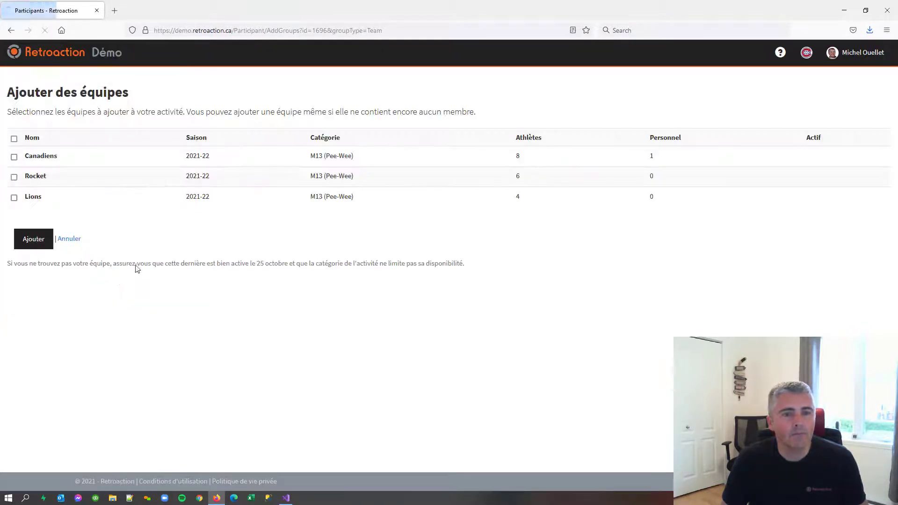
{"action": "left_click", "coordinate": [47, 156]}
{"action": "left_click", "coordinate": [42, 240]}
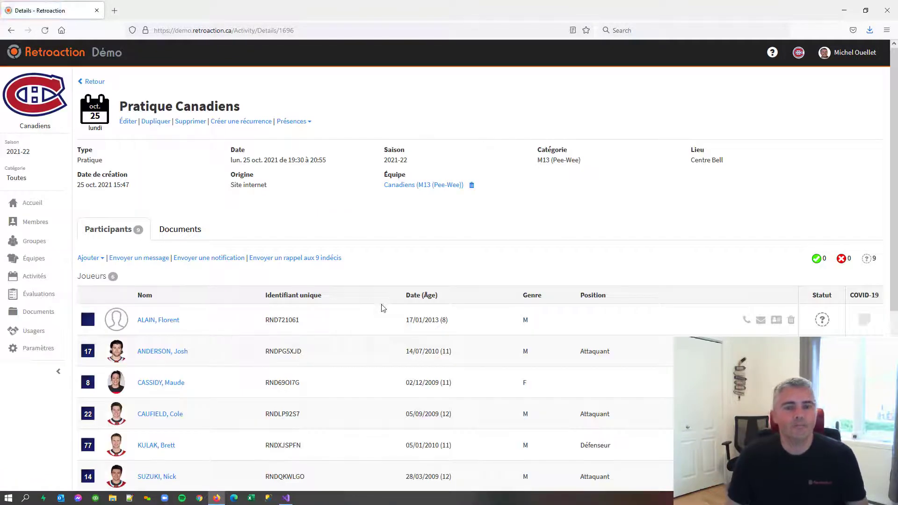
Step: Create a recurrence of the Canadiens practice every 1 week until 2021-12-31
{"action": "left_click", "coordinate": [93, 82]}
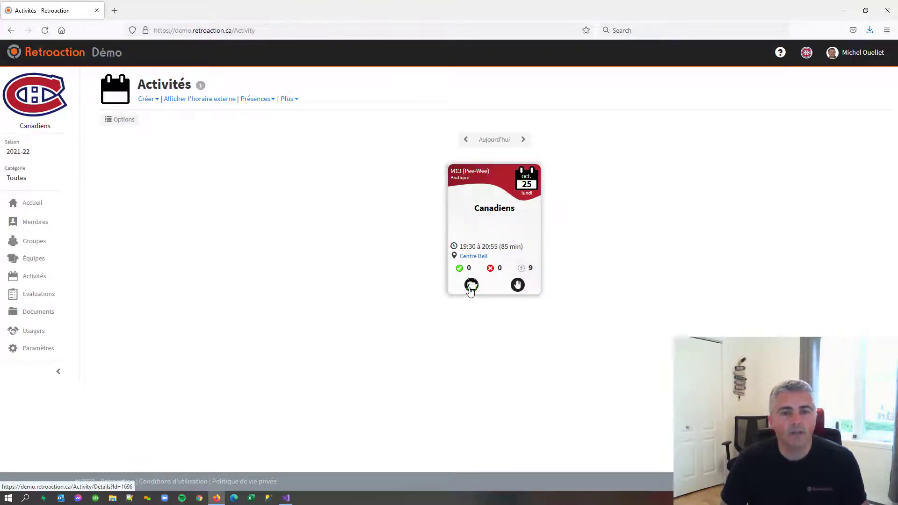
{"action": "left_click", "coordinate": [471, 286]}
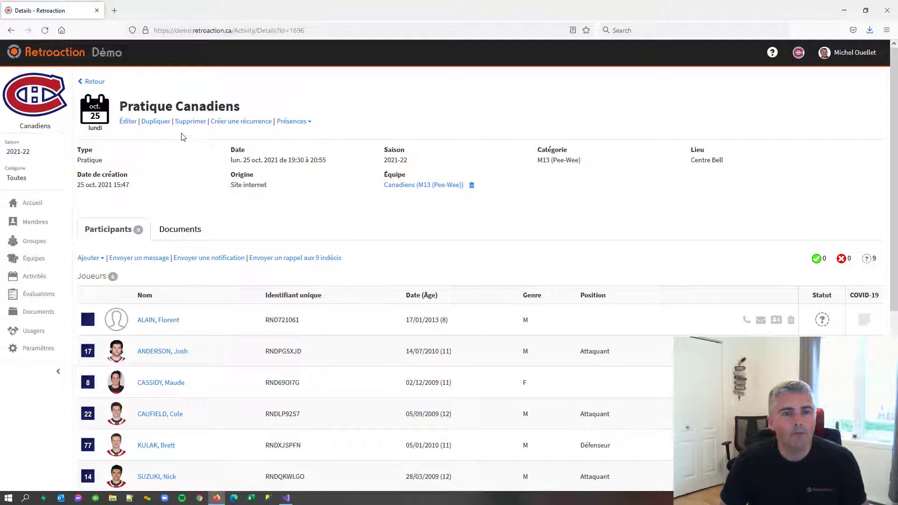
{"action": "left_click", "coordinate": [254, 123]}
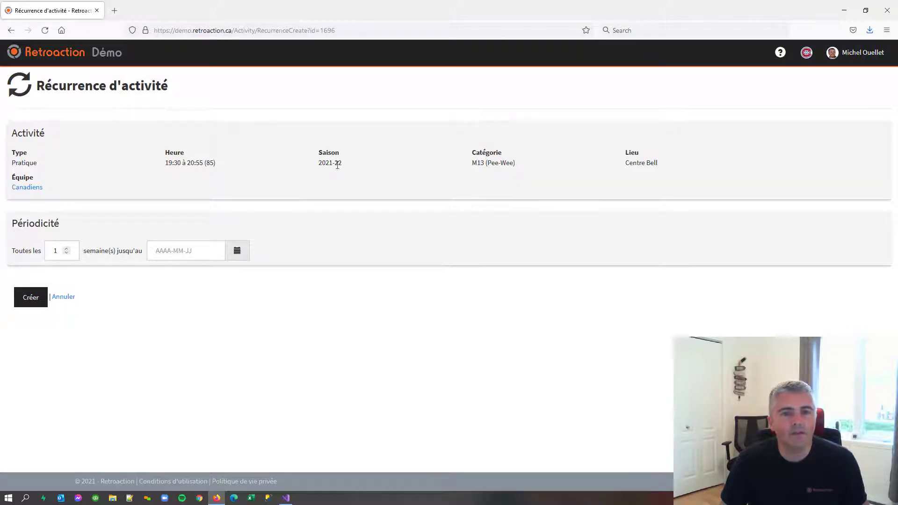
{"action": "left_click", "coordinate": [67, 249]}
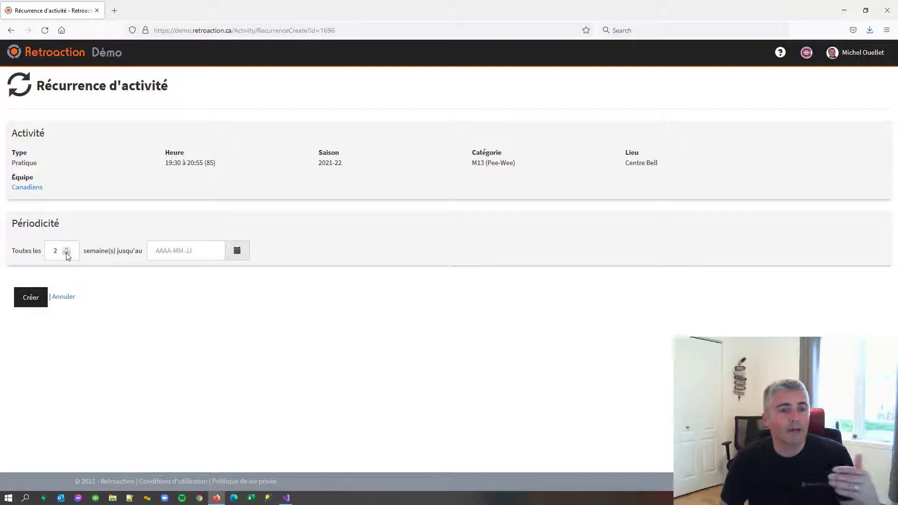
{"action": "left_click", "coordinate": [237, 250]}
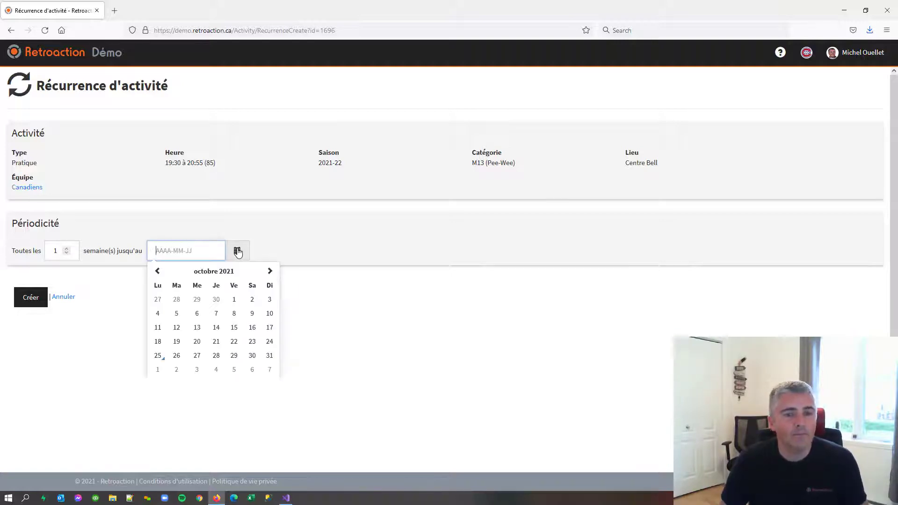
{"action": "left_click", "coordinate": [270, 271]}
{"action": "left_click", "coordinate": [270, 271]}
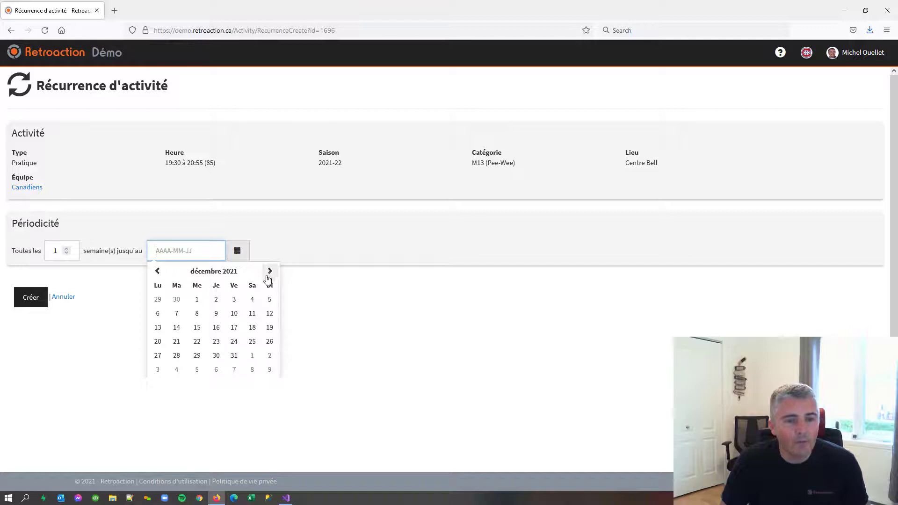
{"action": "left_click", "coordinate": [234, 355]}
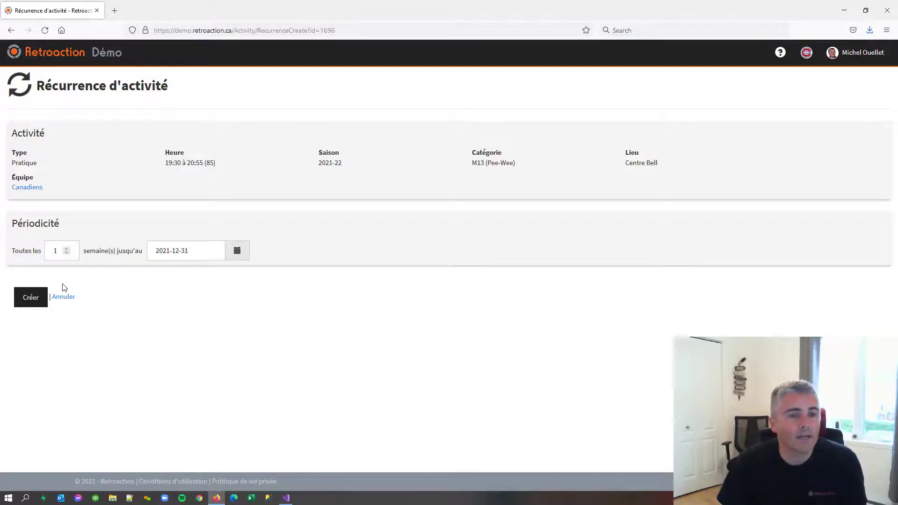
{"action": "left_click", "coordinate": [30, 297]}
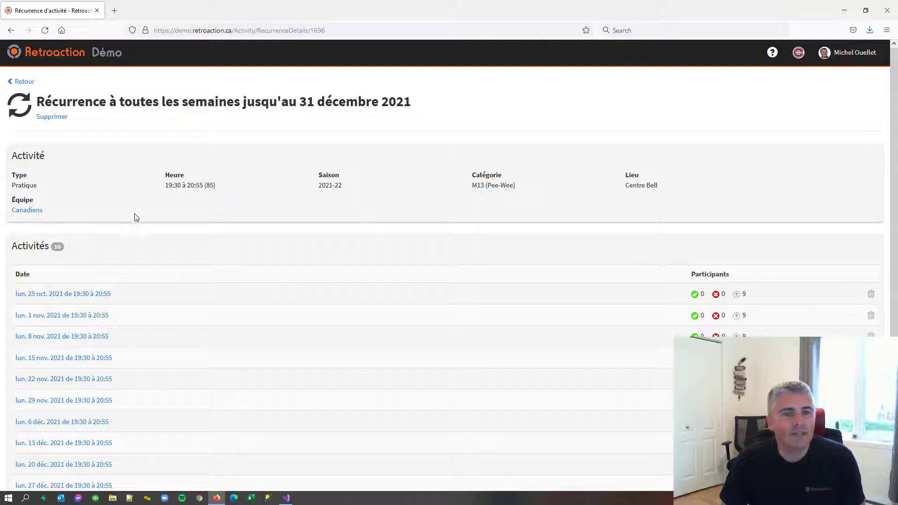
Step: Review the recurrence's generated practice dates and the note about modifying a recurrence
{"action": "scroll", "coordinate": [96, 317], "scroll_direction": "down", "scroll_amount": 3}
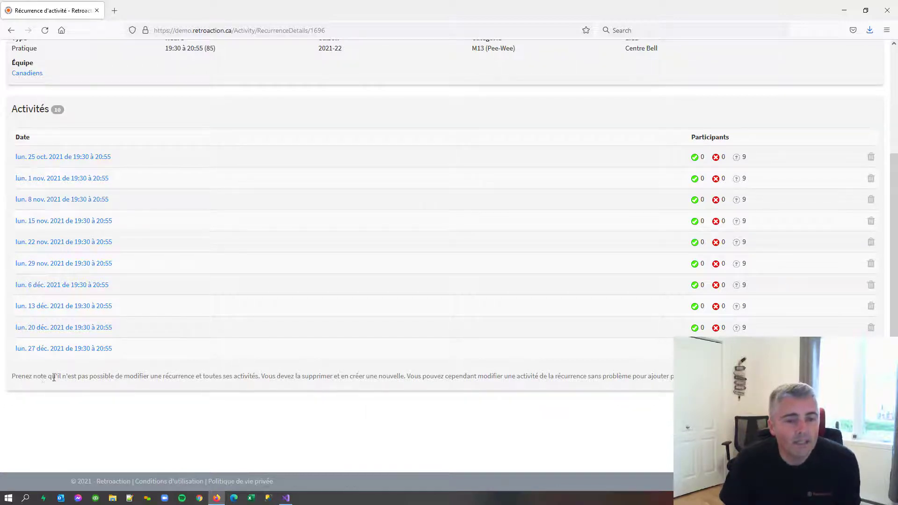
{"action": "left_click_drag", "start_coordinate": [54, 377], "coordinate": [164, 377]}
{"action": "left_click", "coordinate": [180, 377]}
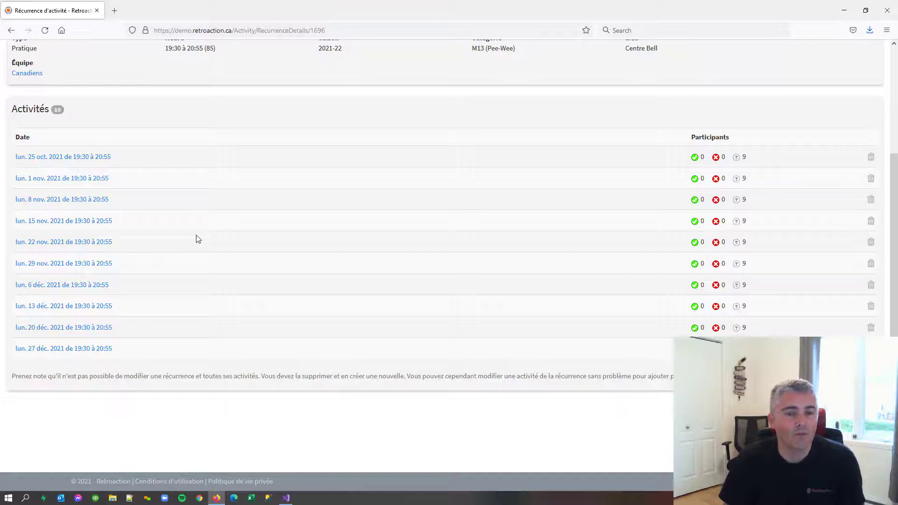
{"action": "scroll", "coordinate": [198, 239], "scroll_direction": "up", "scroll_amount": 2}
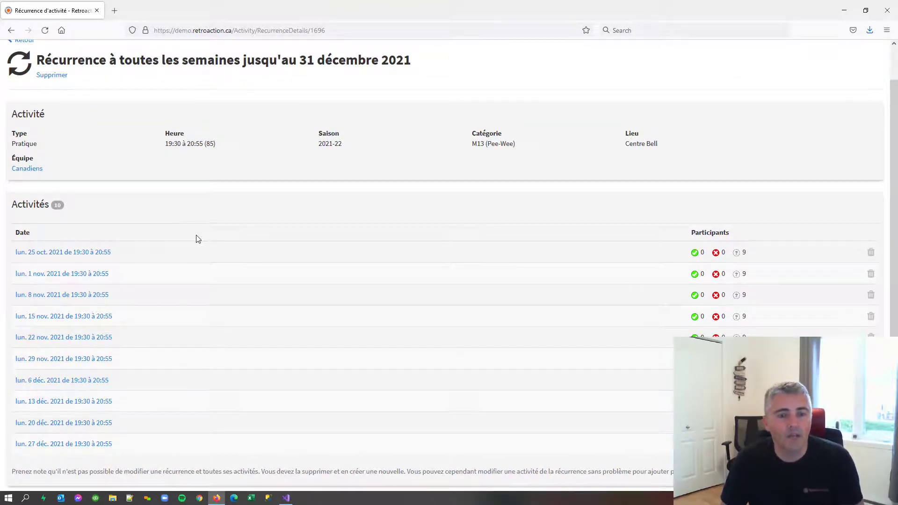
{"action": "scroll", "coordinate": [198, 238], "scroll_direction": "down", "scroll_amount": 2}
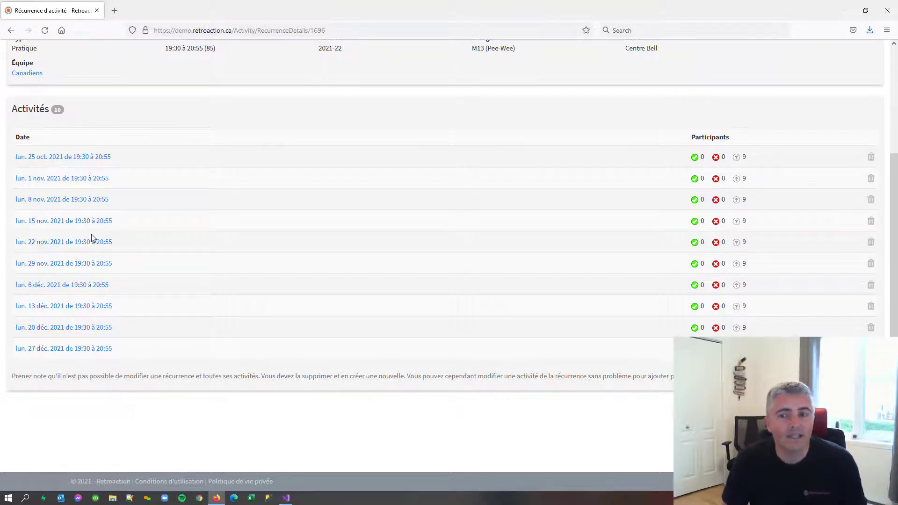
{"action": "scroll", "coordinate": [142, 246], "scroll_direction": "up", "scroll_amount": 3}
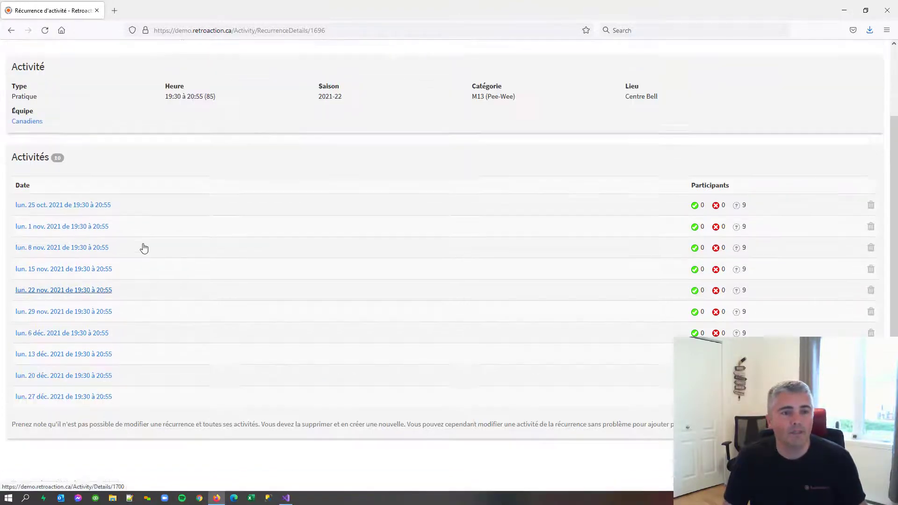
Step: Go back to the activities list, review the recurrence details from the 22 November Canadiens practice, and return to the list
{"action": "left_click", "coordinate": [24, 83]}
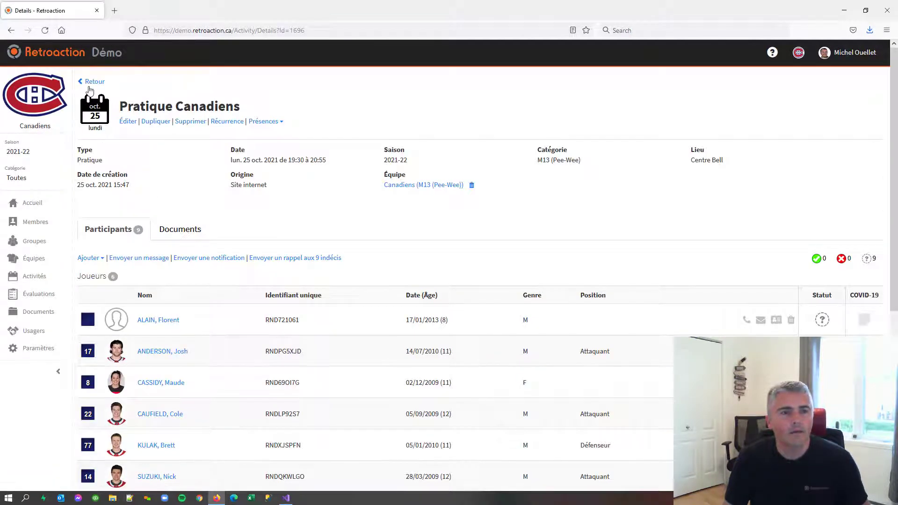
{"action": "left_click", "coordinate": [95, 83]}
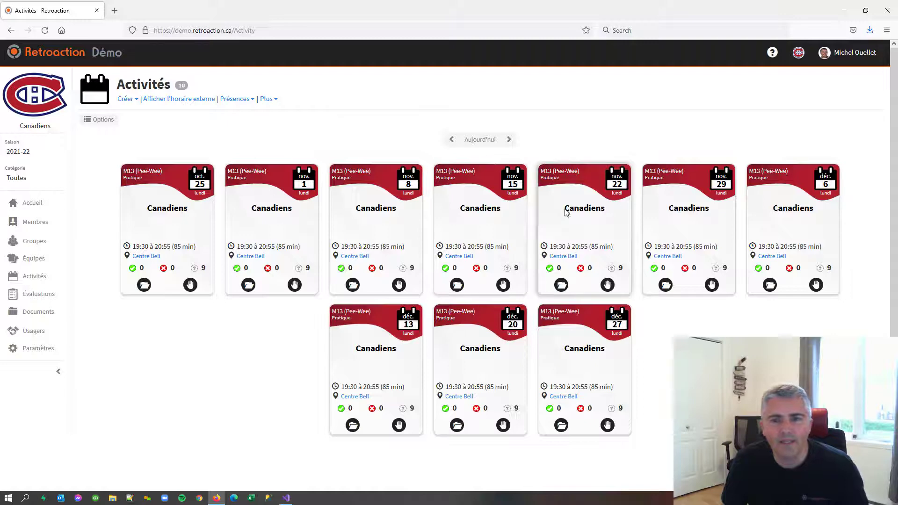
{"action": "left_click", "coordinate": [562, 287]}
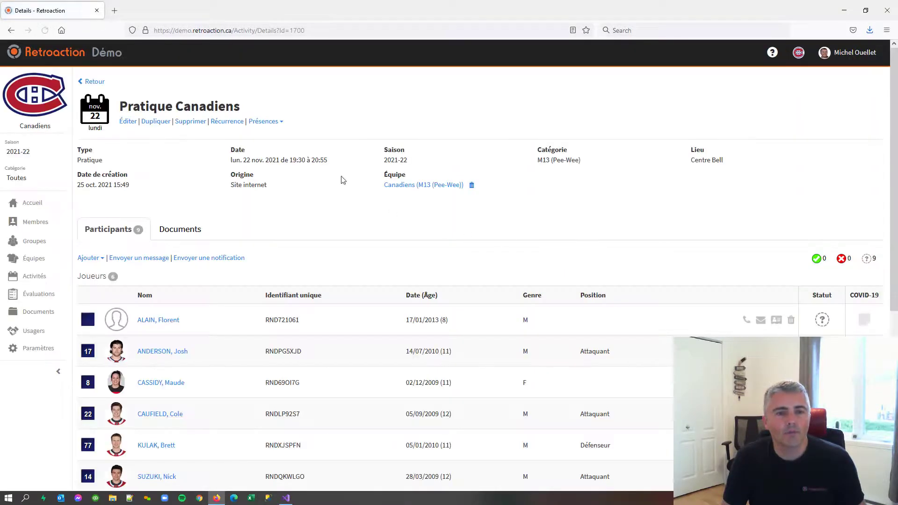
{"action": "left_click", "coordinate": [227, 122]}
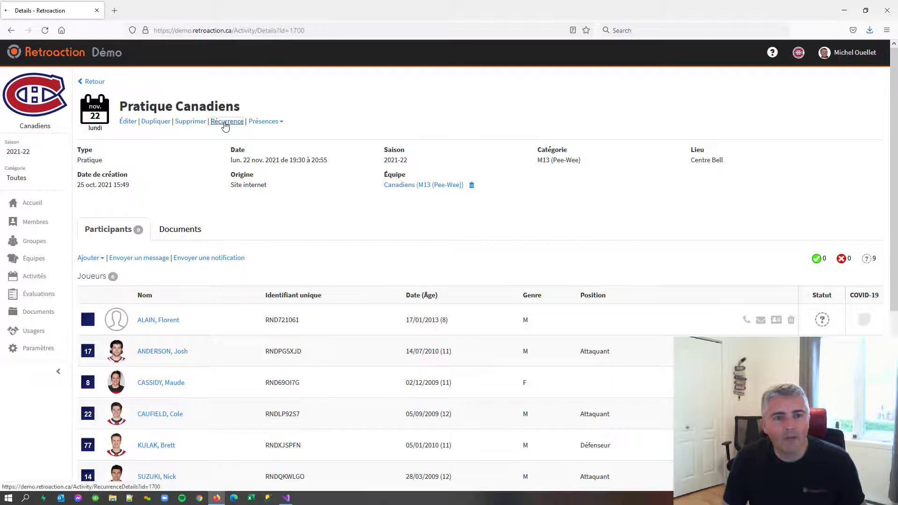
{"action": "scroll", "coordinate": [104, 286], "scroll_direction": "down", "scroll_amount": 3}
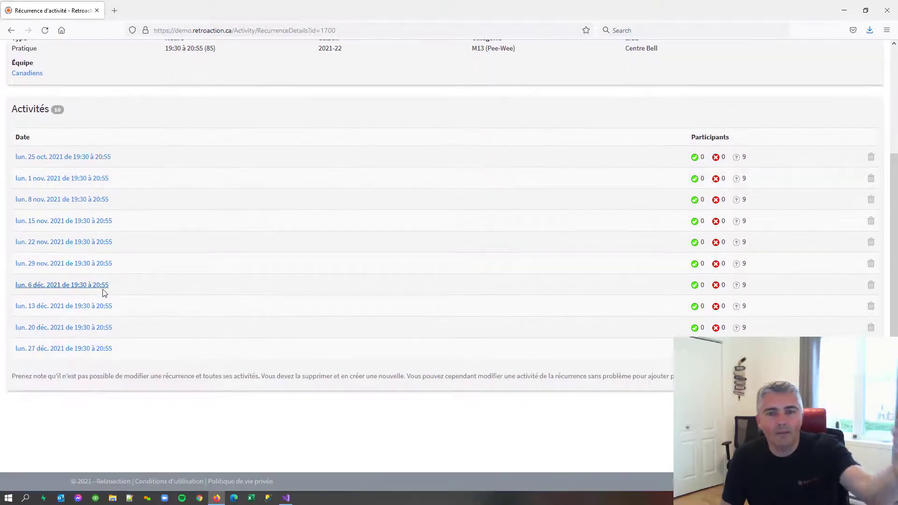
{"action": "scroll", "coordinate": [107, 292], "scroll_direction": "up", "scroll_amount": 3}
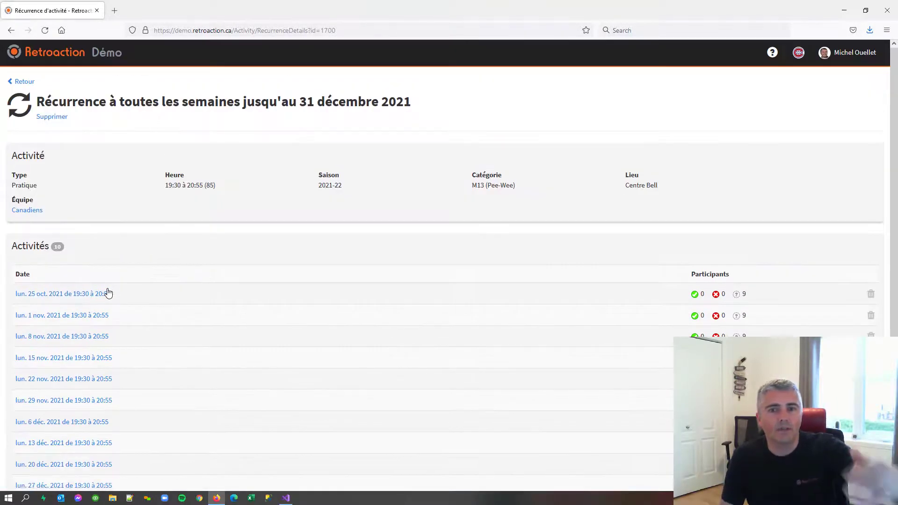
{"action": "left_click", "coordinate": [27, 85]}
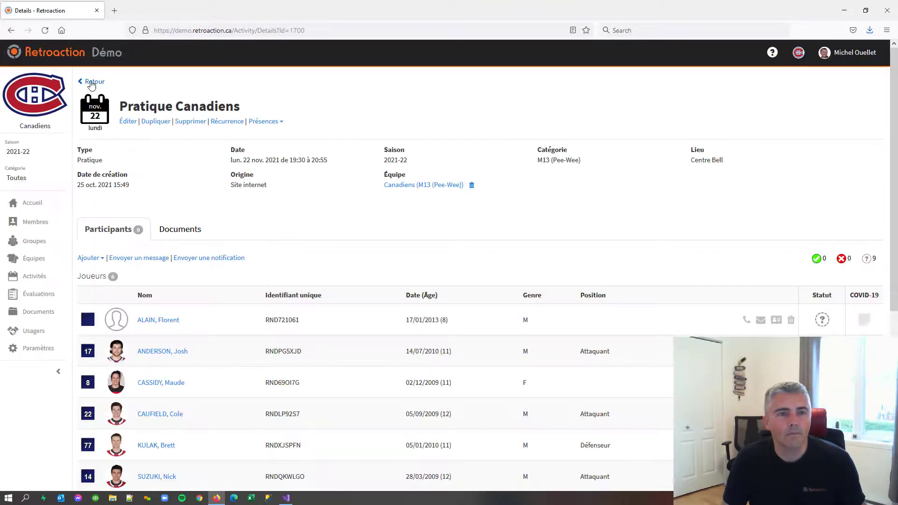
{"action": "left_click", "coordinate": [92, 83]}
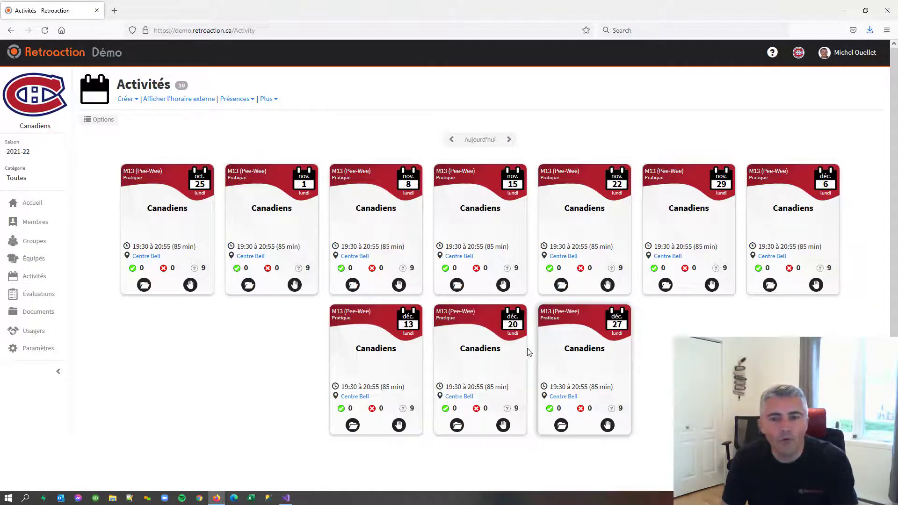
Step: Switch the activities display mode from cards to a list and check the recurrence indicators beside the practice times
{"action": "left_click", "coordinate": [99, 120]}
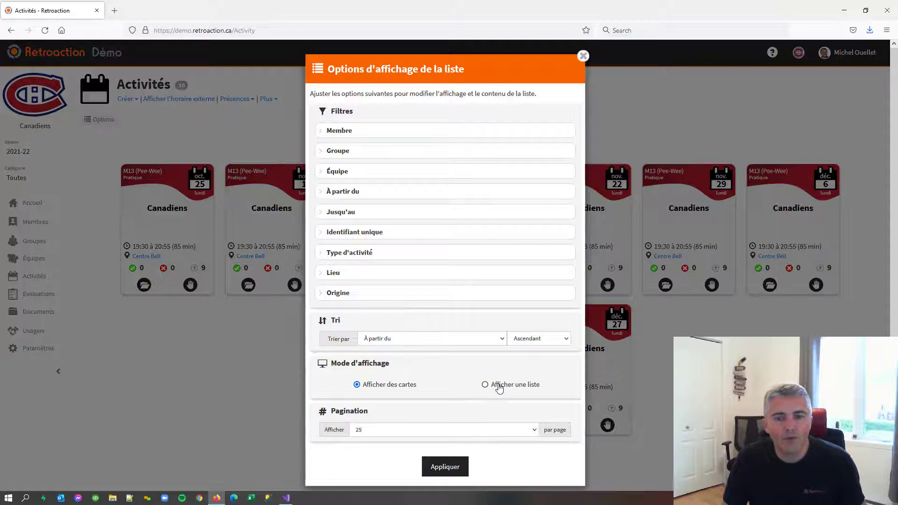
{"action": "left_click", "coordinate": [446, 467]}
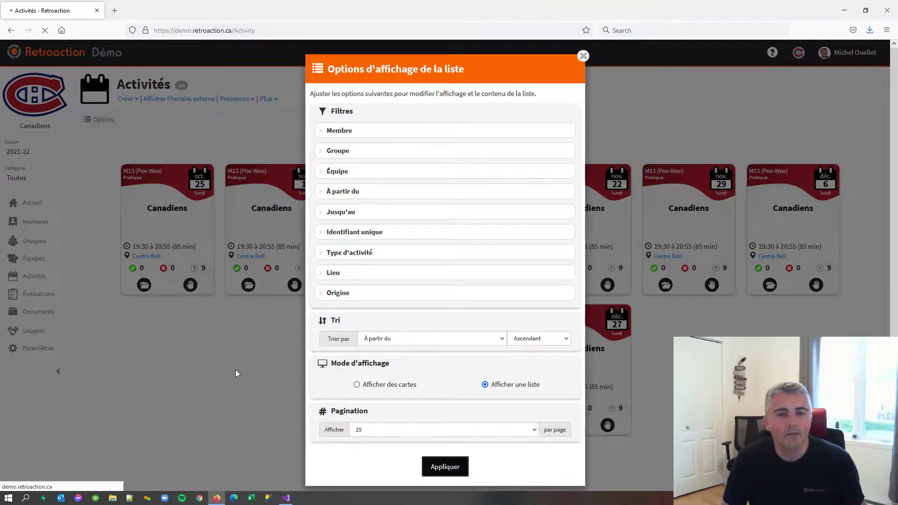
{"action": "scroll", "coordinate": [290, 325], "scroll_direction": "down", "scroll_amount": 3}
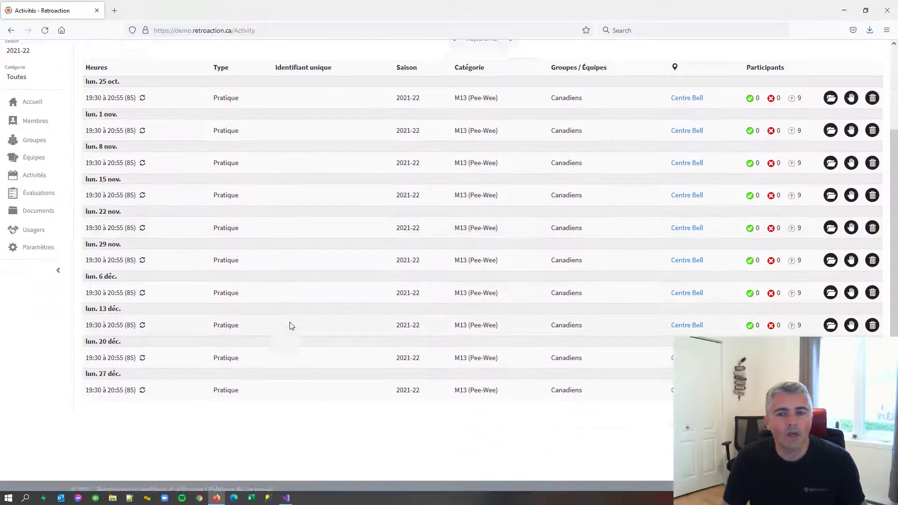
{"action": "scroll", "coordinate": [291, 325], "scroll_direction": "up", "scroll_amount": 3}
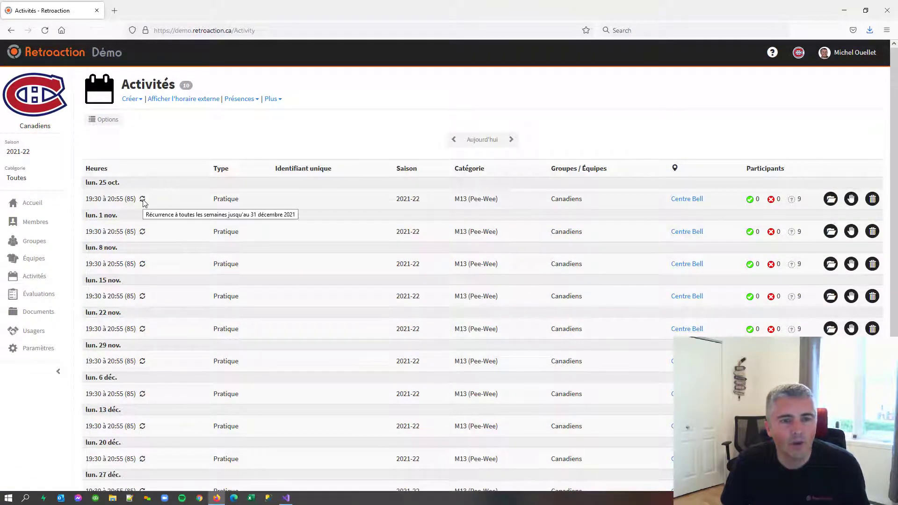
{"action": "mouse_move", "coordinate": [143, 332]}
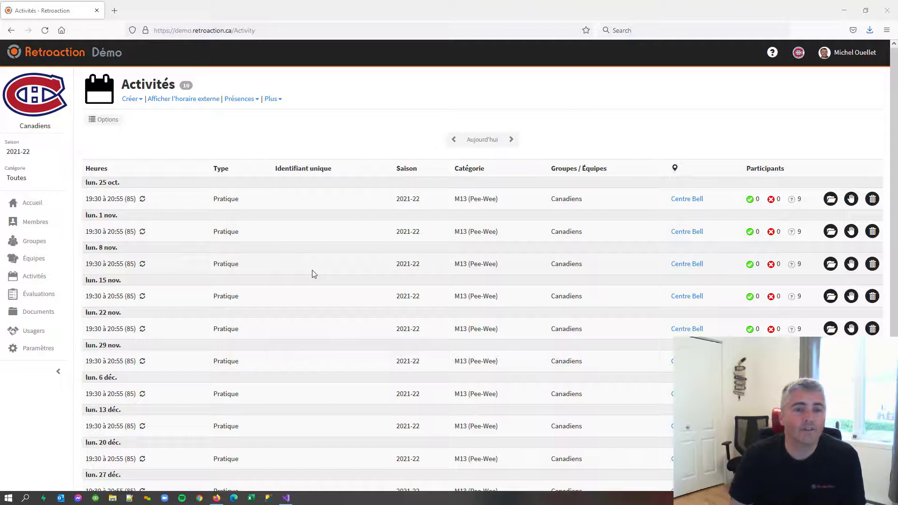
Step: Review the required file format and column values for importing activities from Excel, and leave the import without selecting a file
{"action": "left_click", "coordinate": [131, 99]}
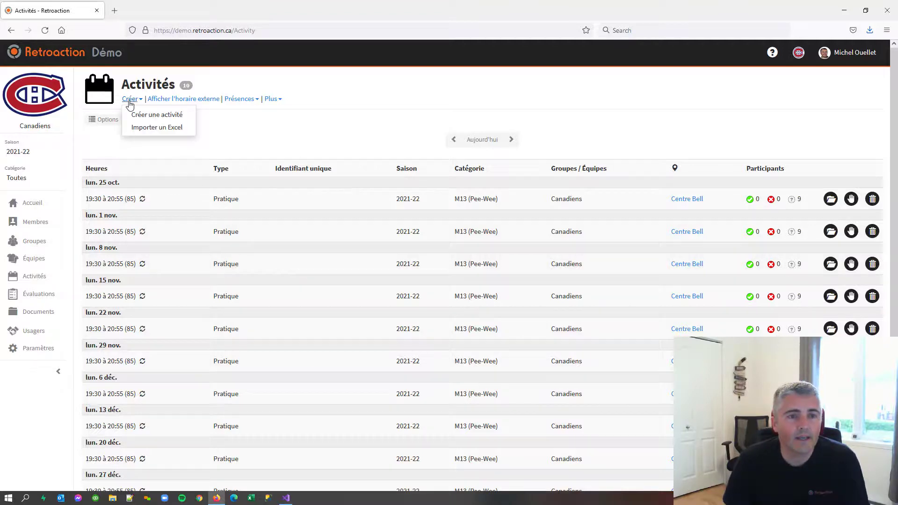
{"action": "left_click", "coordinate": [151, 128]}
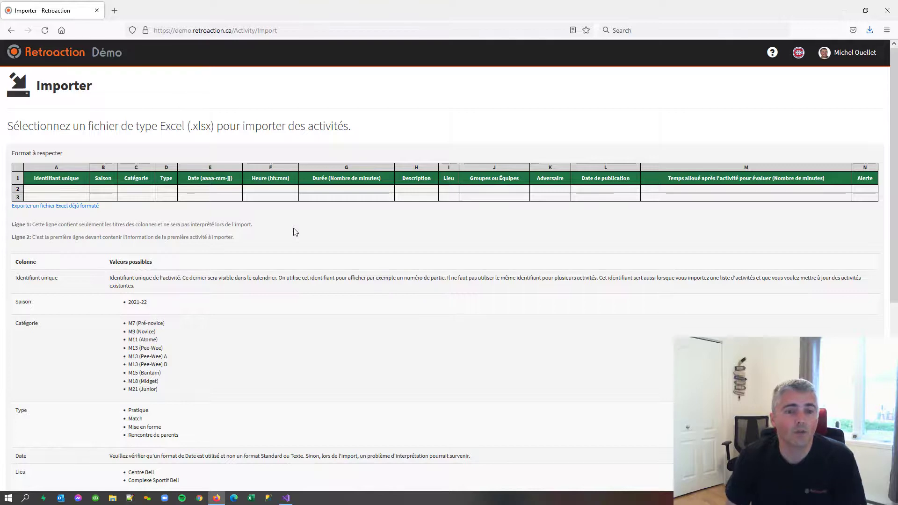
{"action": "scroll", "coordinate": [308, 300], "scroll_direction": "down", "scroll_amount": 5}
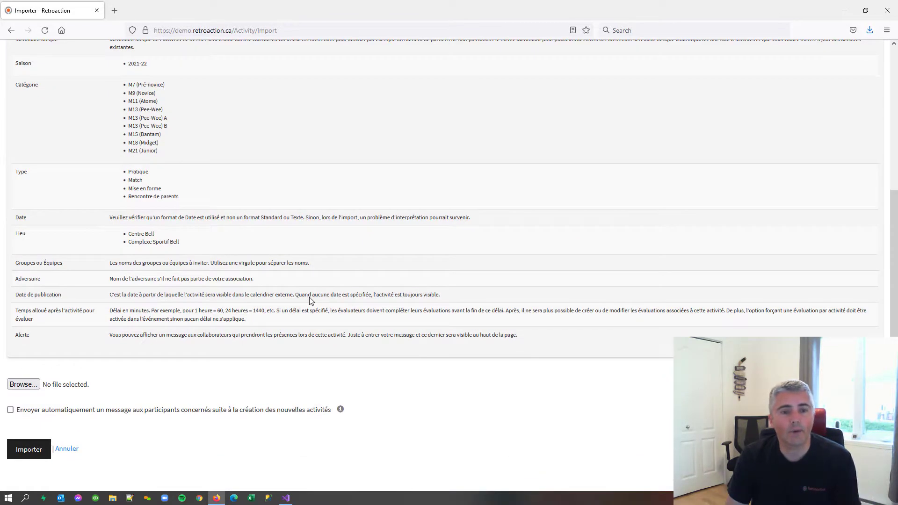
{"action": "left_click", "coordinate": [73, 449]}
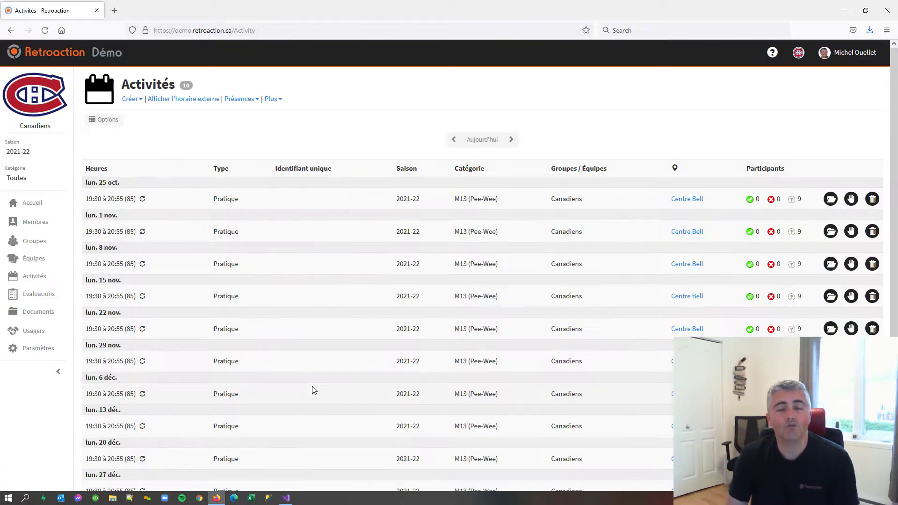